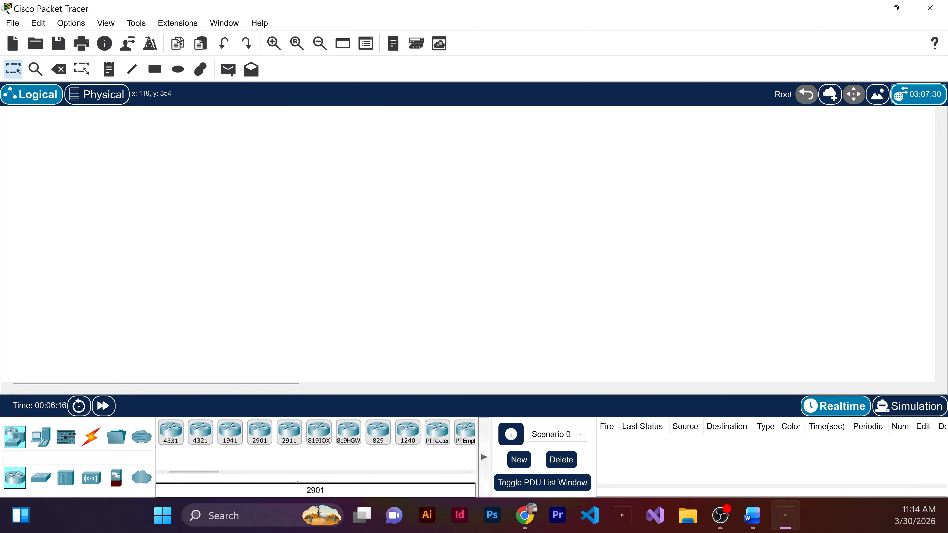
- Add a 2901 router to the empty logical workspace and position it near the middle
left_click(254, 430)
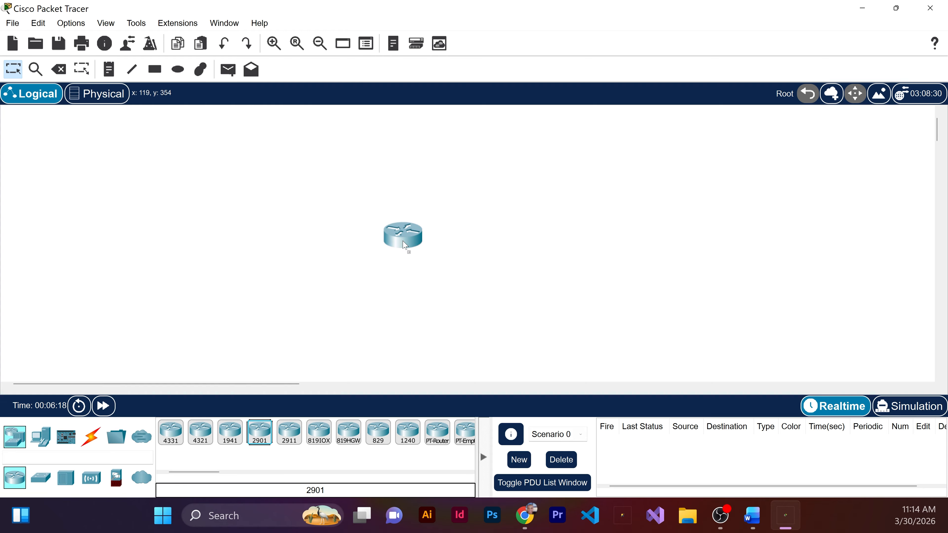
left_click(414, 266)
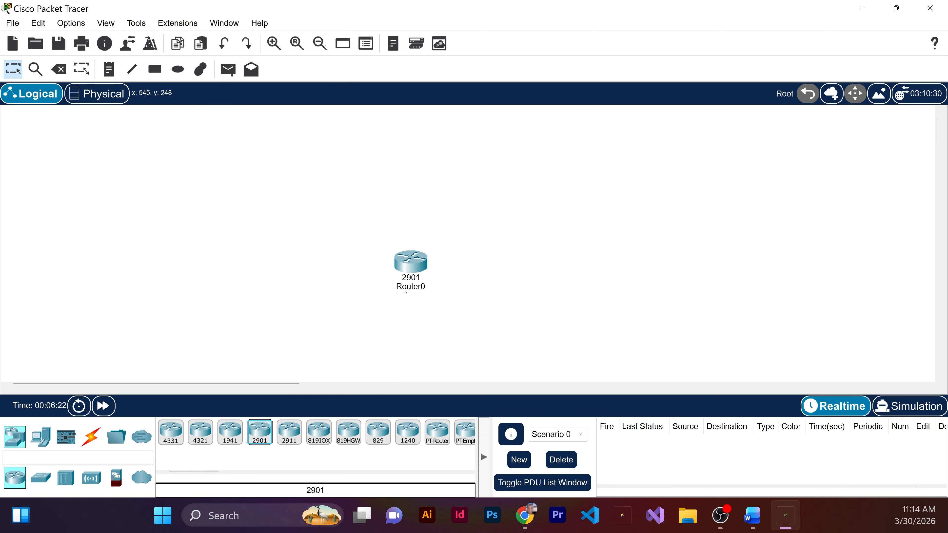
left_click_drag(414, 278, 411, 255)
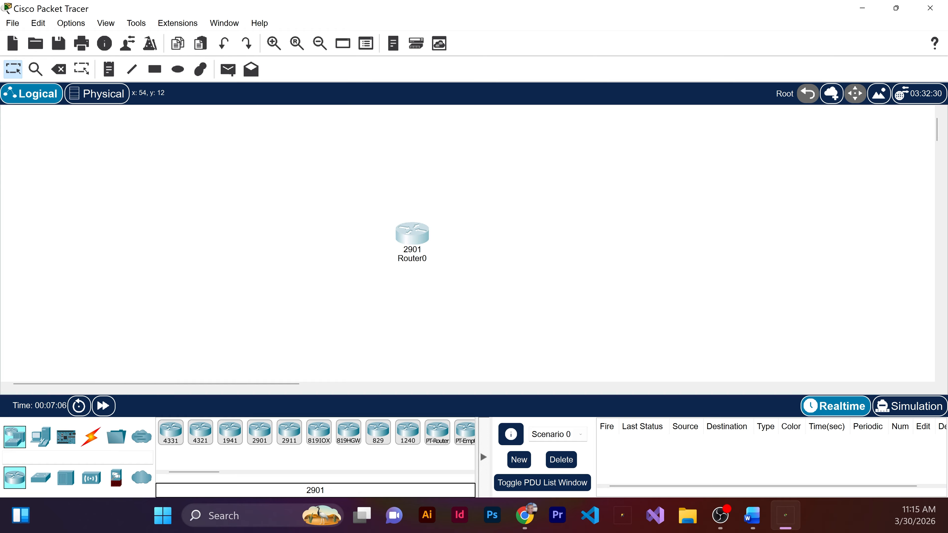
- Examine the physical device view and available modules of the 2901 router in an enlarged window
left_click(398, 242)
left_click(762, 35)
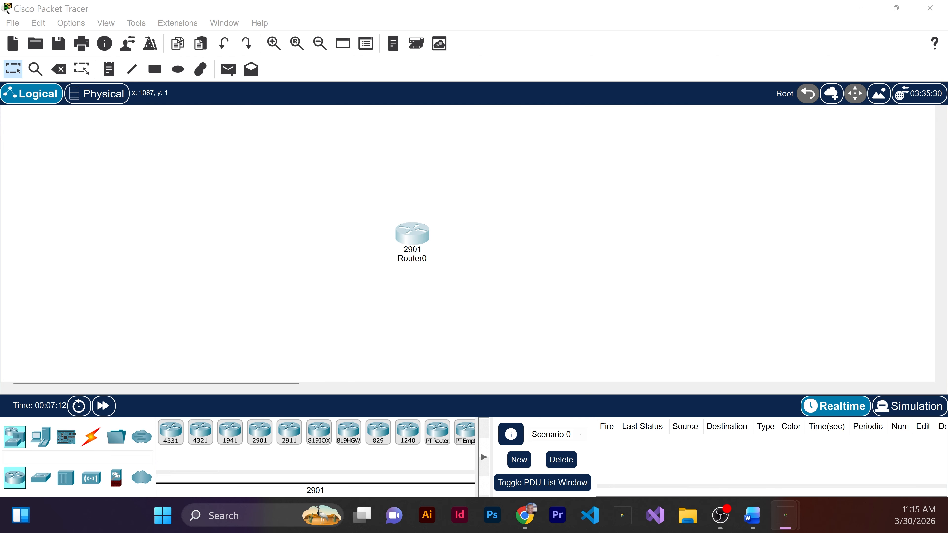
left_click(411, 234)
left_click_drag(366, 269, 383, 205)
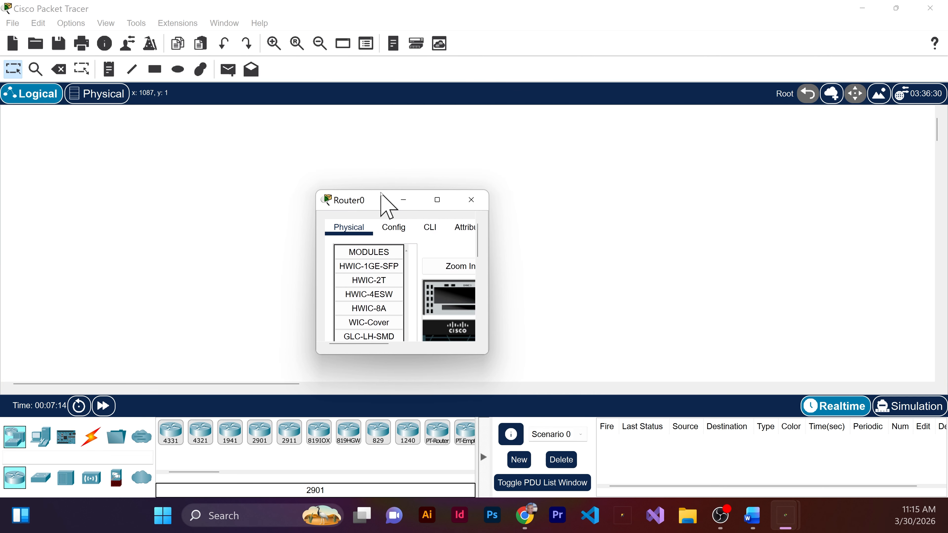
left_click(436, 201)
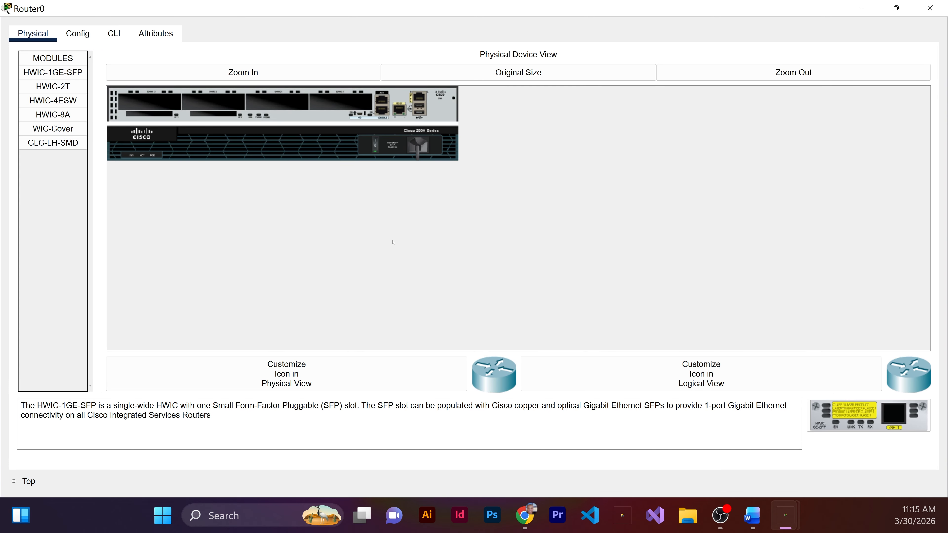
key("alt+F4")
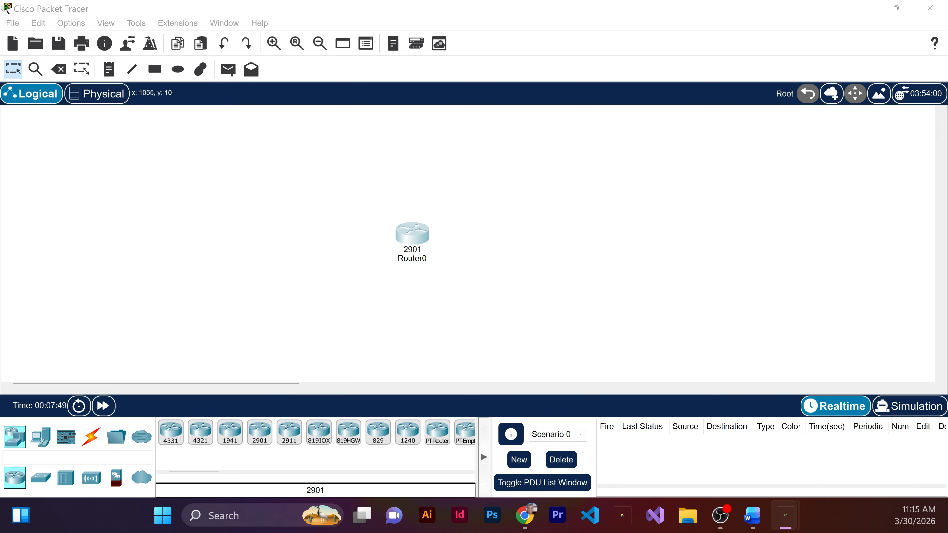
- Set the 2901 router's display name to RTR-JHB-01 in its global settings and close its configuration window
left_click_drag(150, 186, 371, 188)
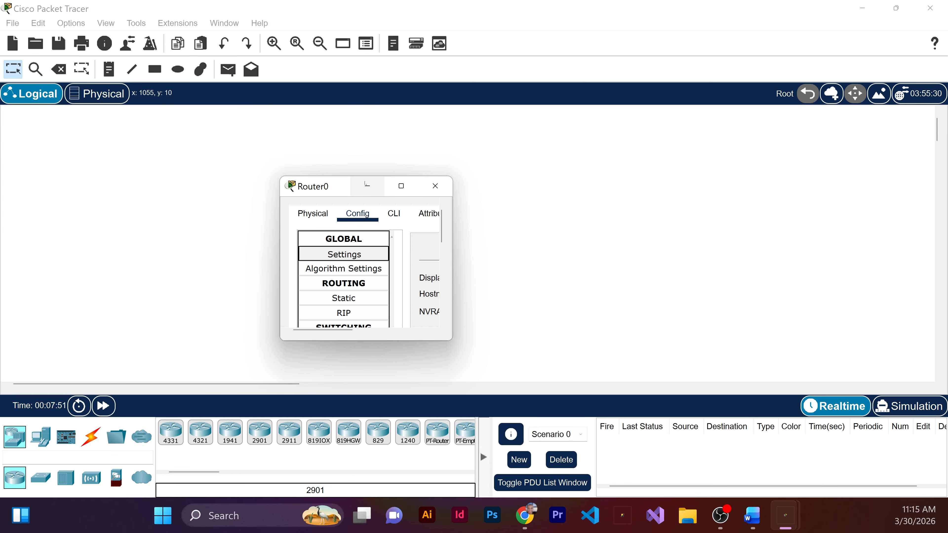
left_click(400, 186)
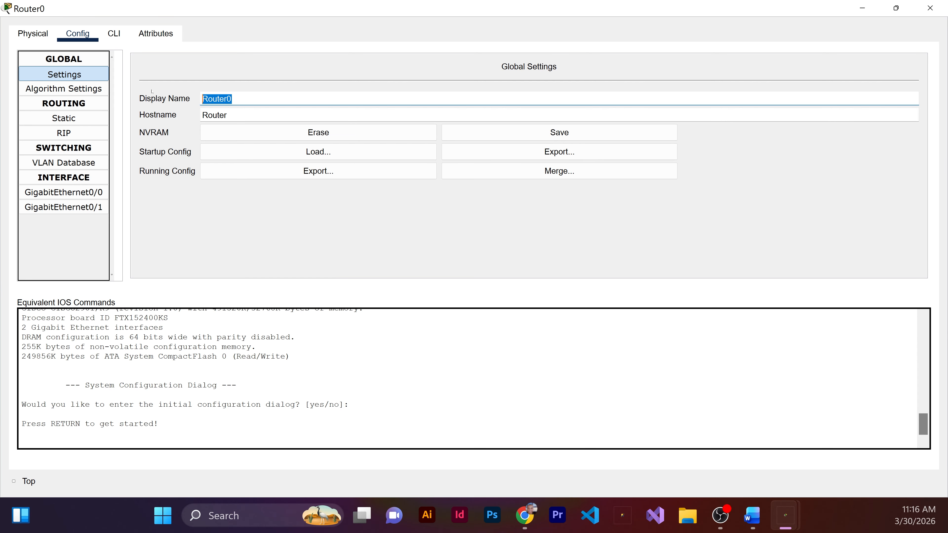
type("RTR")
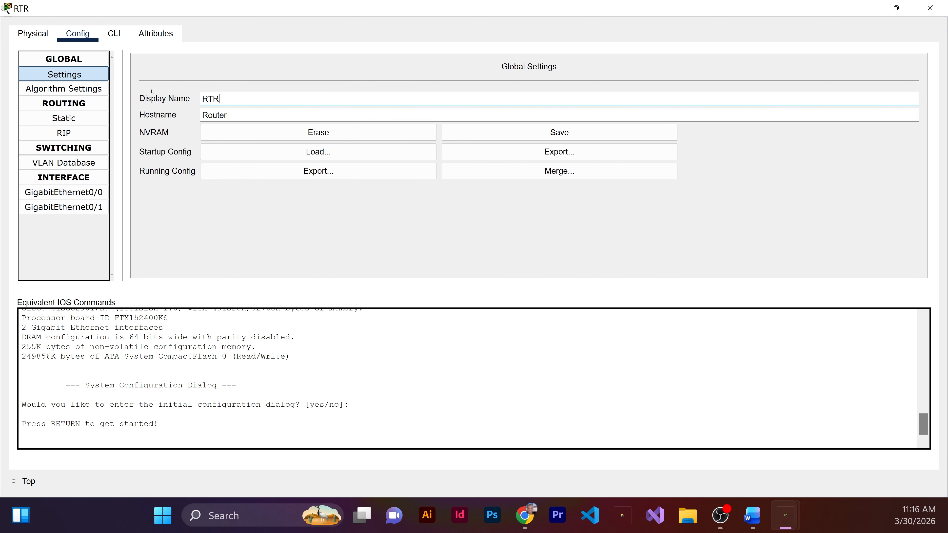
type("-JHB001")
key("BackSpace")
key("BackSpace")
key("BackSpace")
type("-01")
left_click(930, 8)
mouse_move(410, 268)
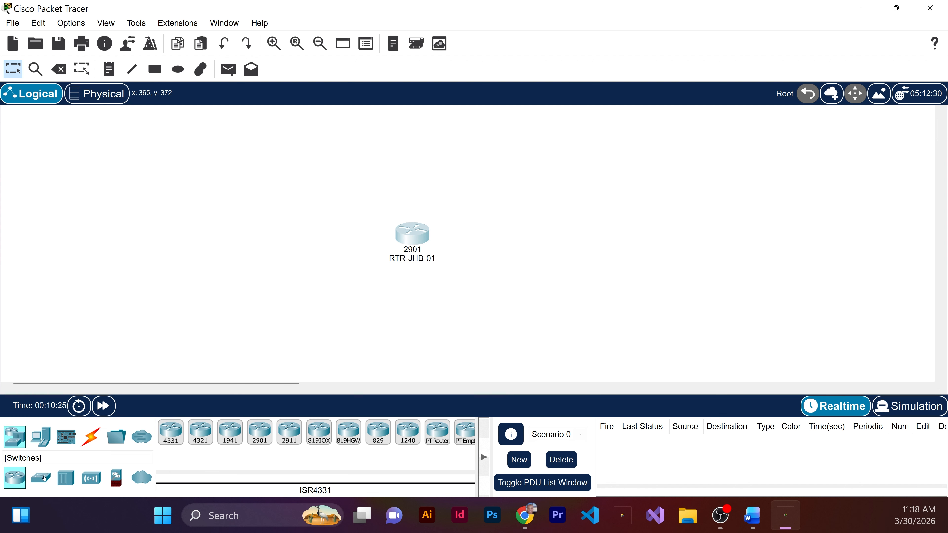
- Add a 2960 switch to the workspace on the left side of the router
left_click(41, 478)
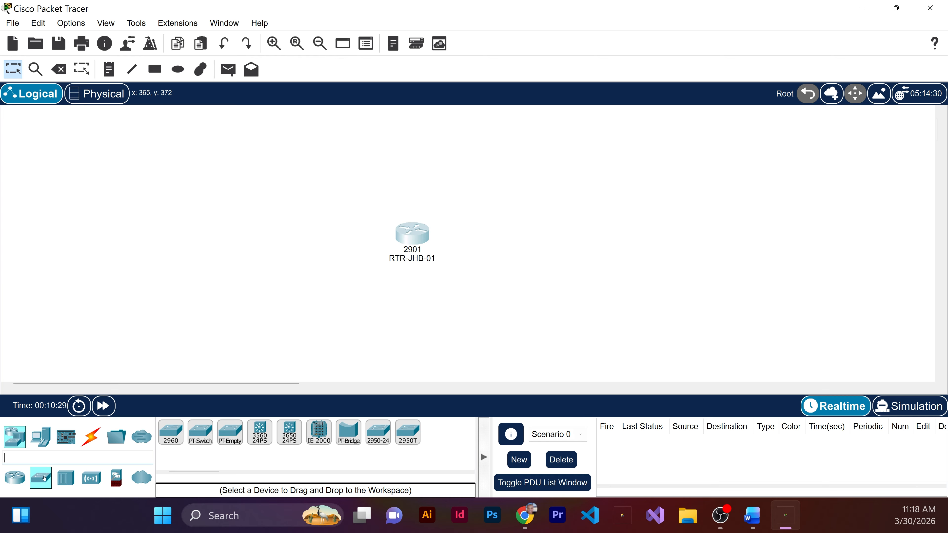
left_click(176, 434)
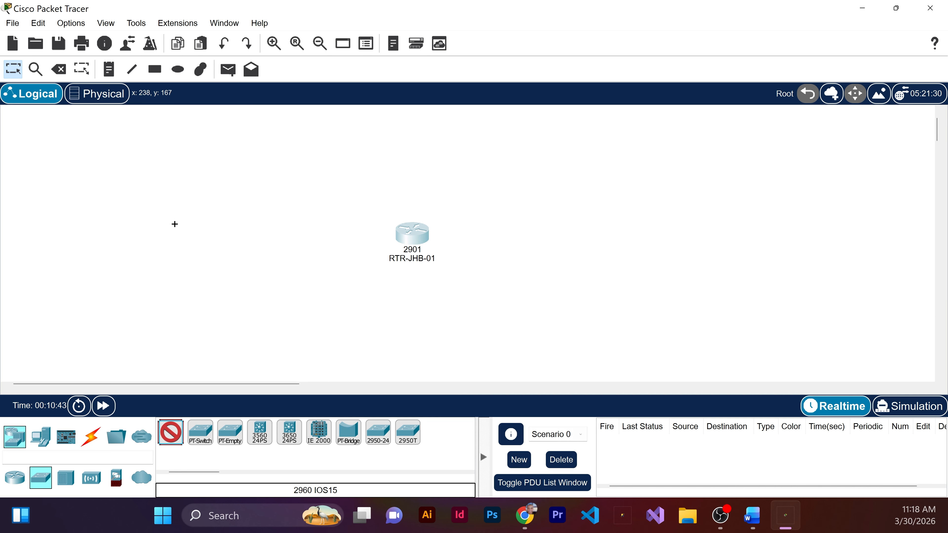
left_click(177, 228)
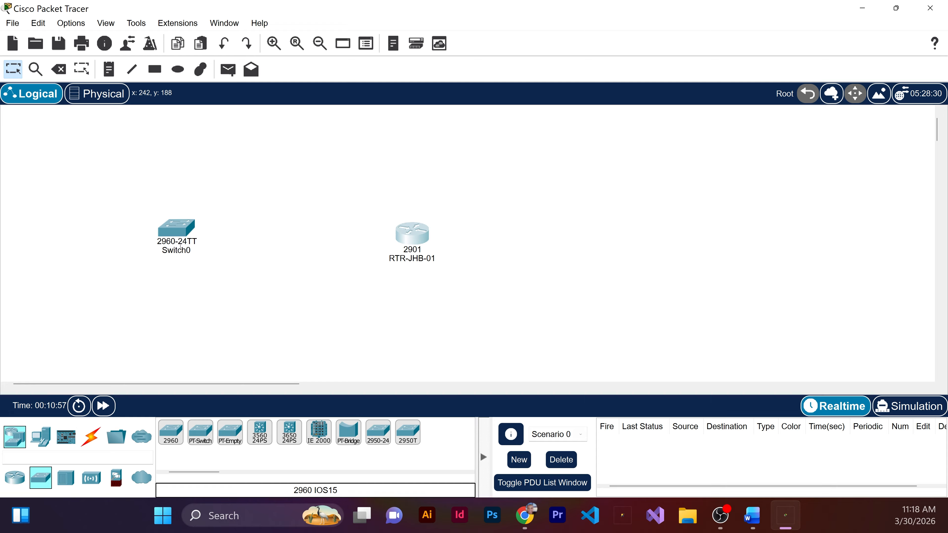
- Set the new switch's display name to SW-CTP-01, save its configuration to NVRAM and close its window
mouse_move(182, 246)
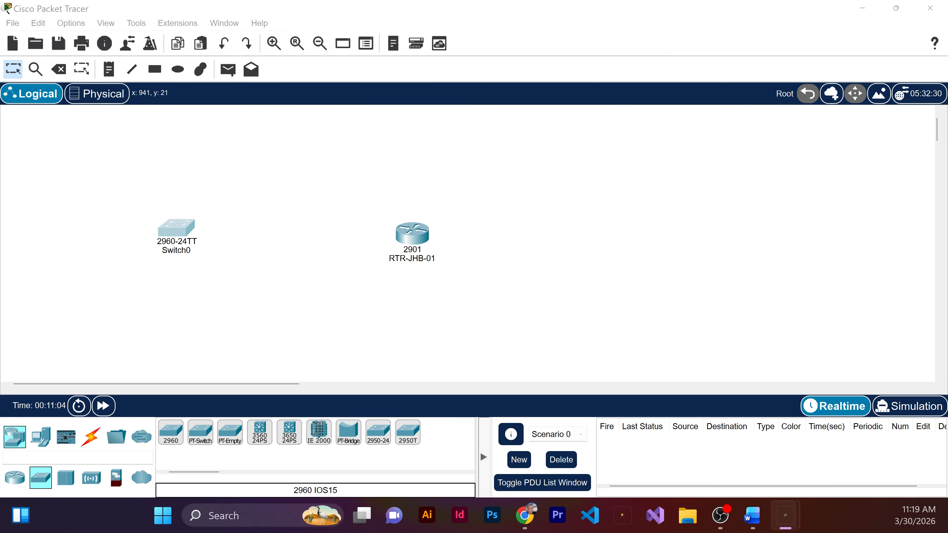
left_click(176, 228)
left_click_drag(92, 131, 254, 140)
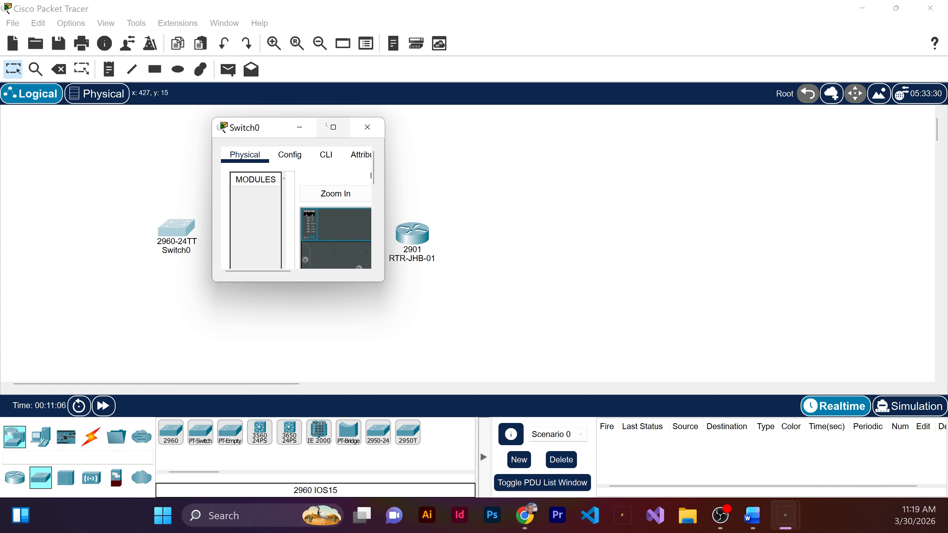
double_click(259, 131)
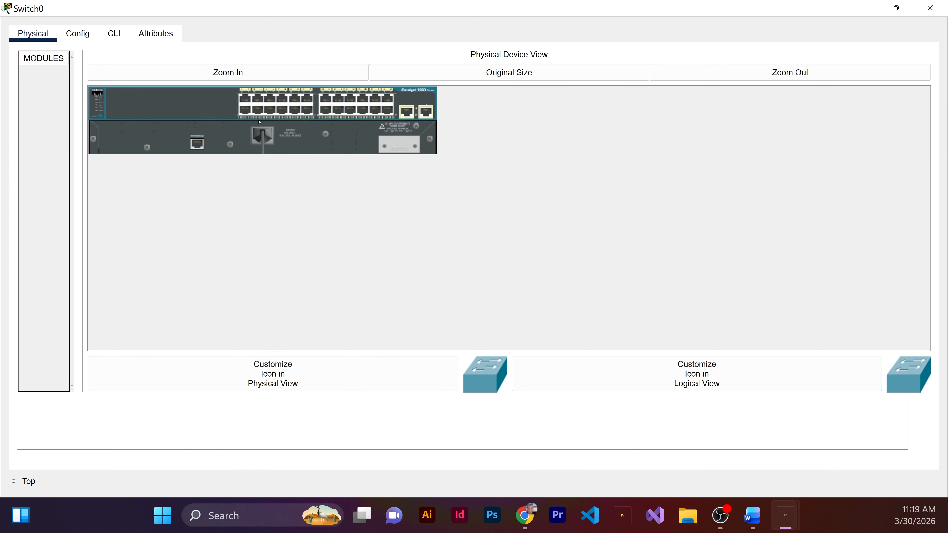
left_click(86, 37)
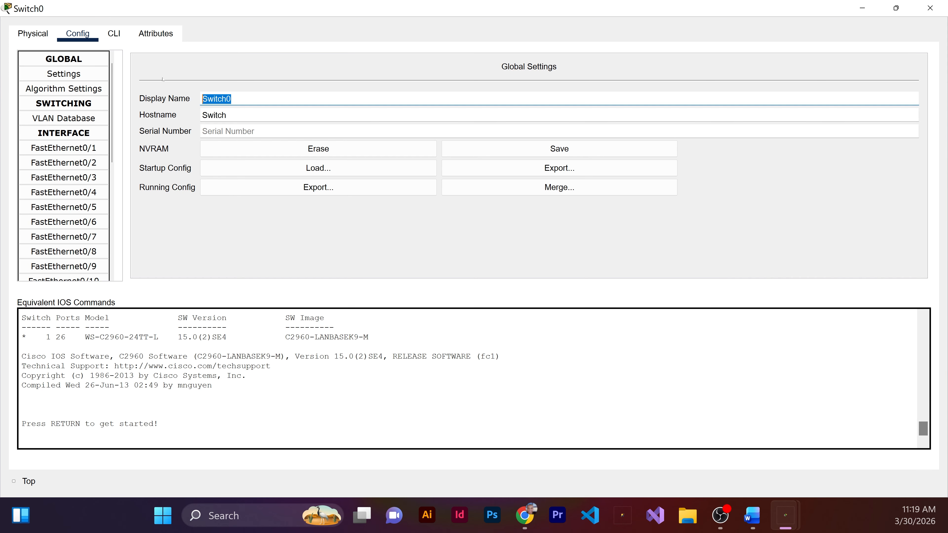
type("SW-CTP")
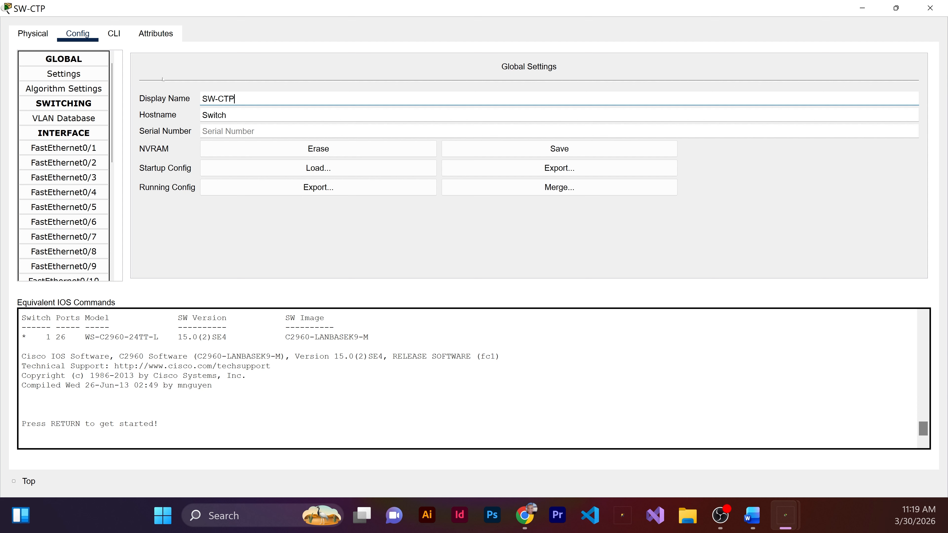
type("-01")
left_click(591, 150)
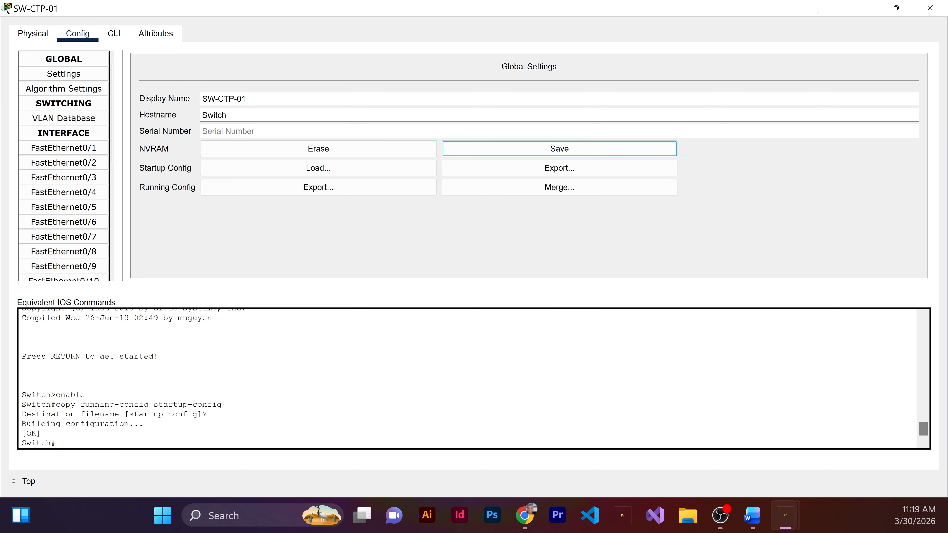
left_click(944, 3)
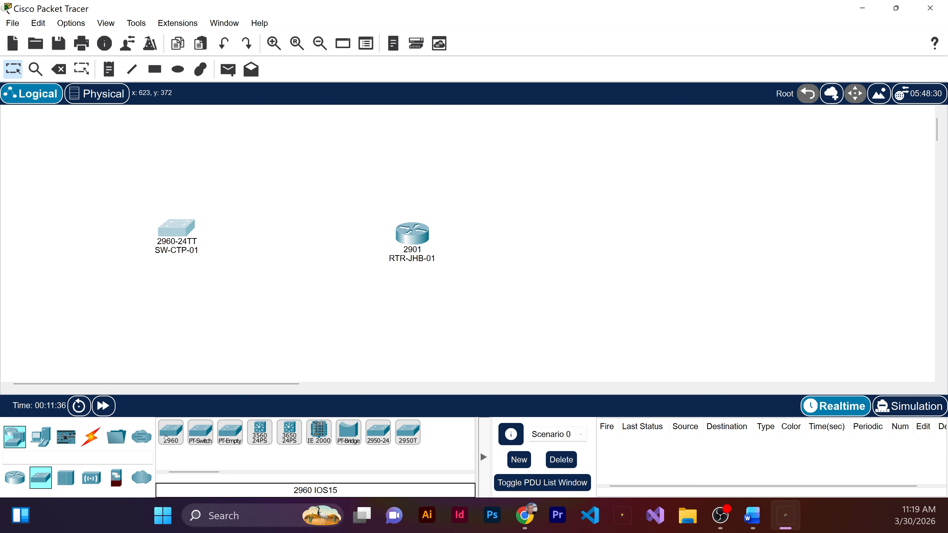
- Add a second 2960 switch on the right side of the router and move it slightly above the router's level
left_click(166, 436)
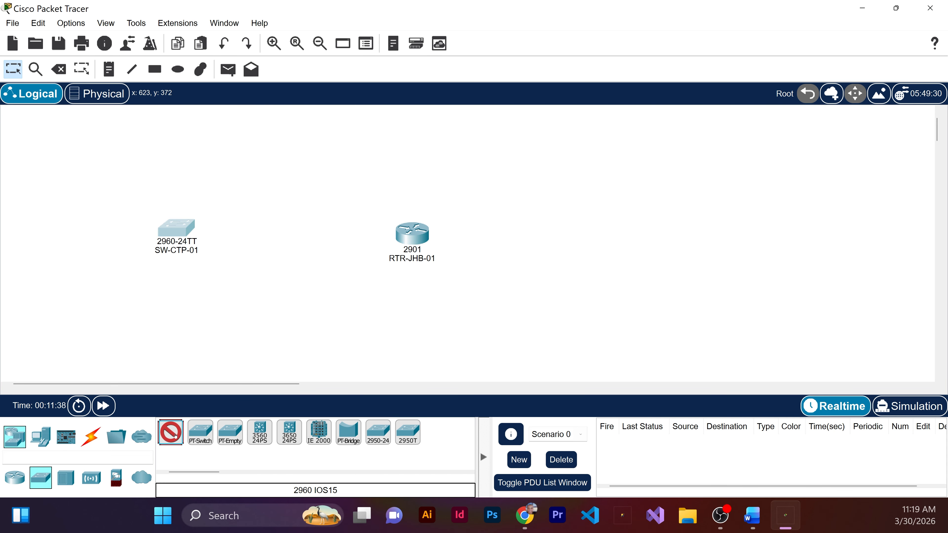
left_click(599, 255)
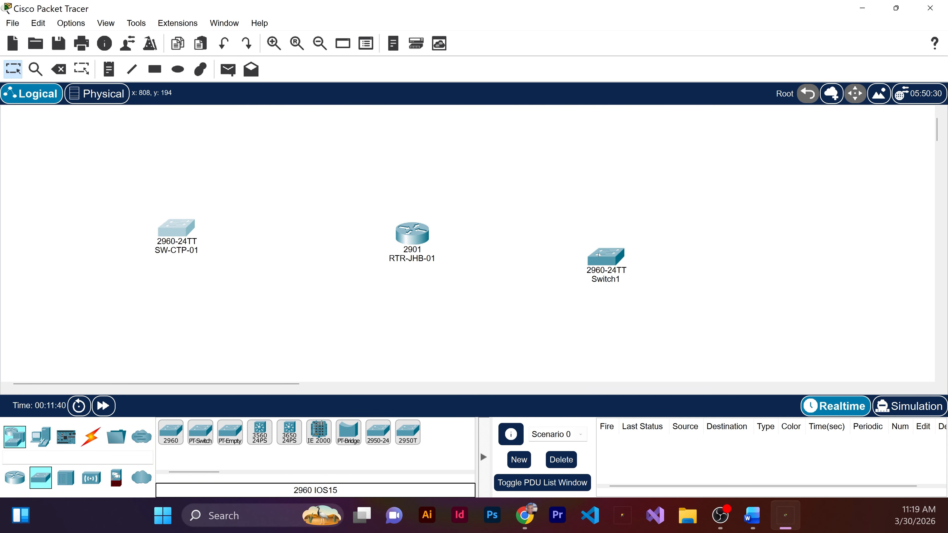
left_click_drag(600, 255, 612, 213)
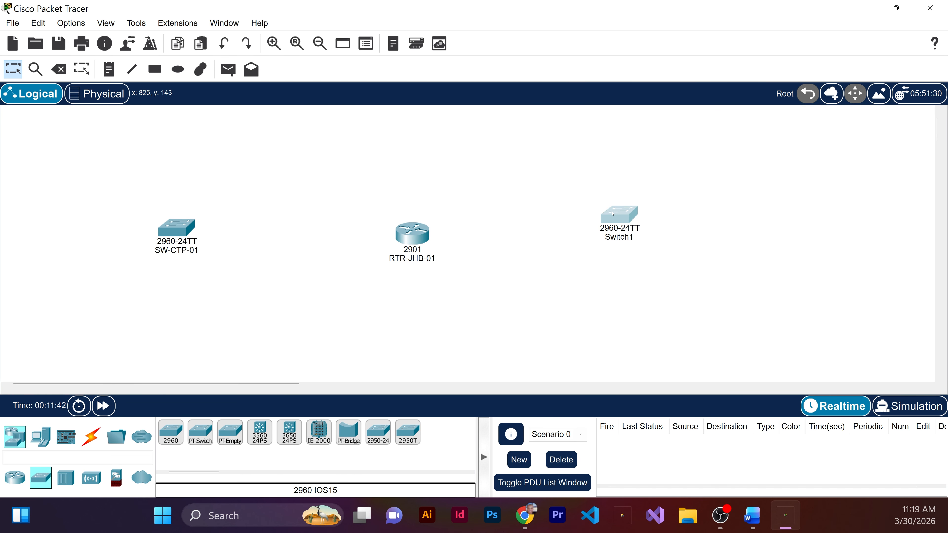
- Set the second switch's display name to SW-DBN-01 in its global settings and close its window
left_click(612, 214)
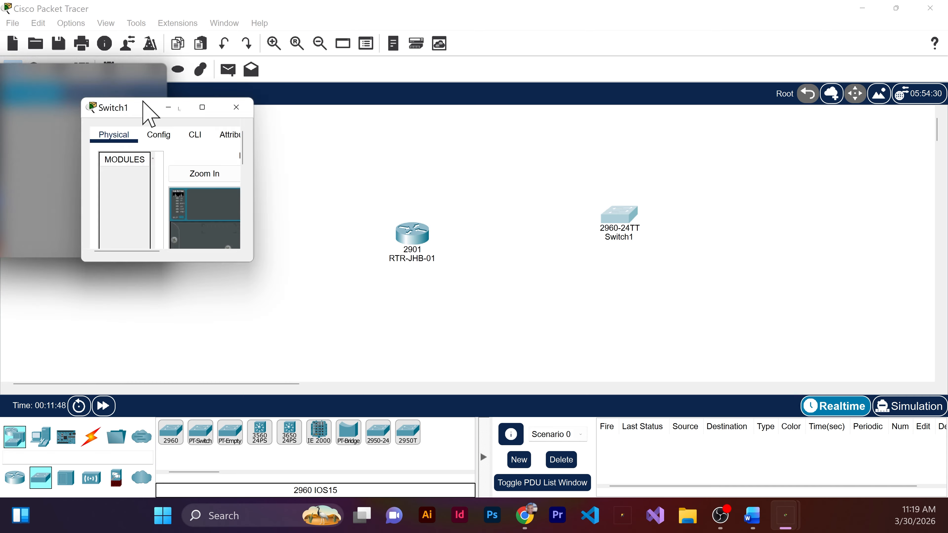
left_click_drag(144, 117, 502, 169)
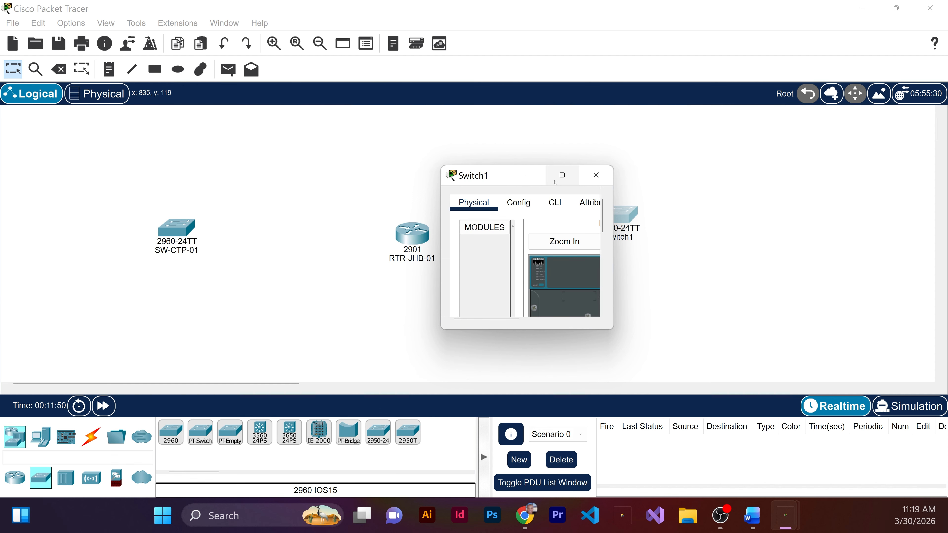
left_click(562, 175)
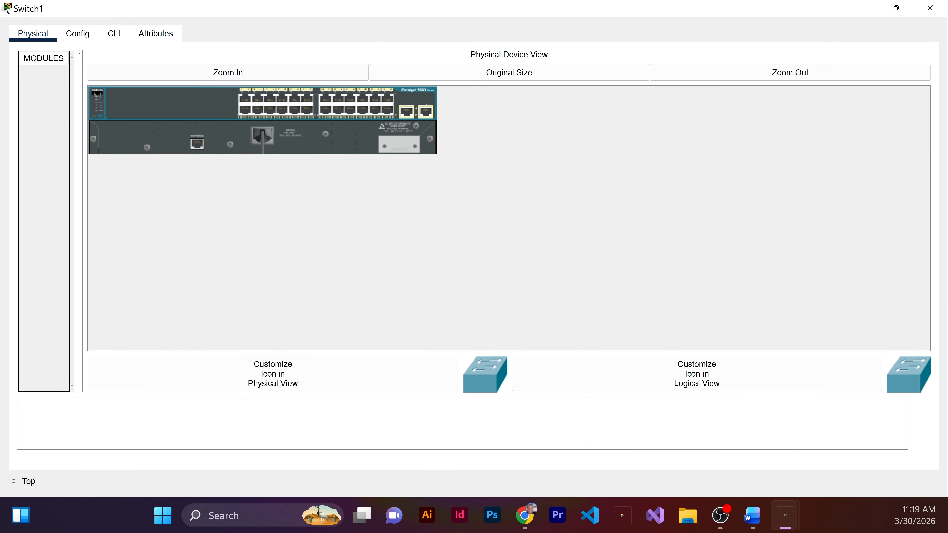
left_click(78, 35)
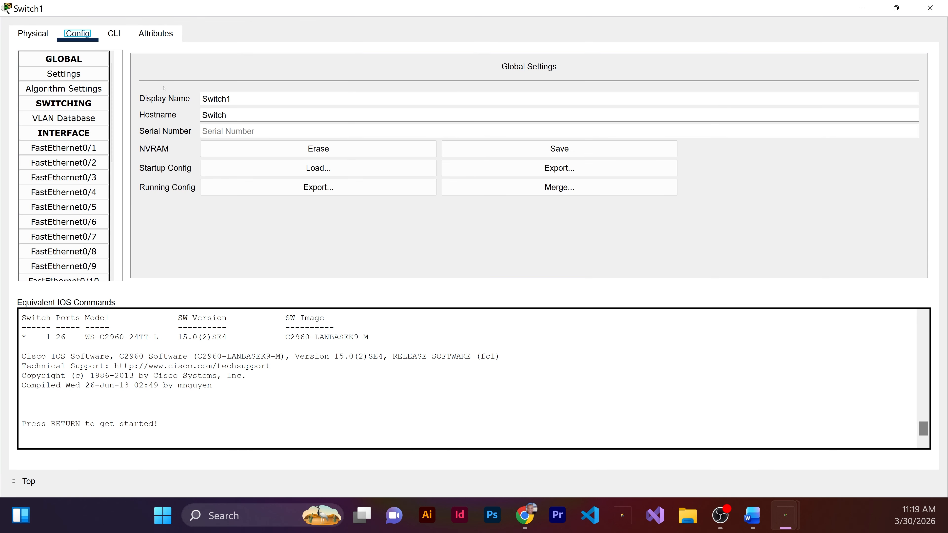
key("Tab")
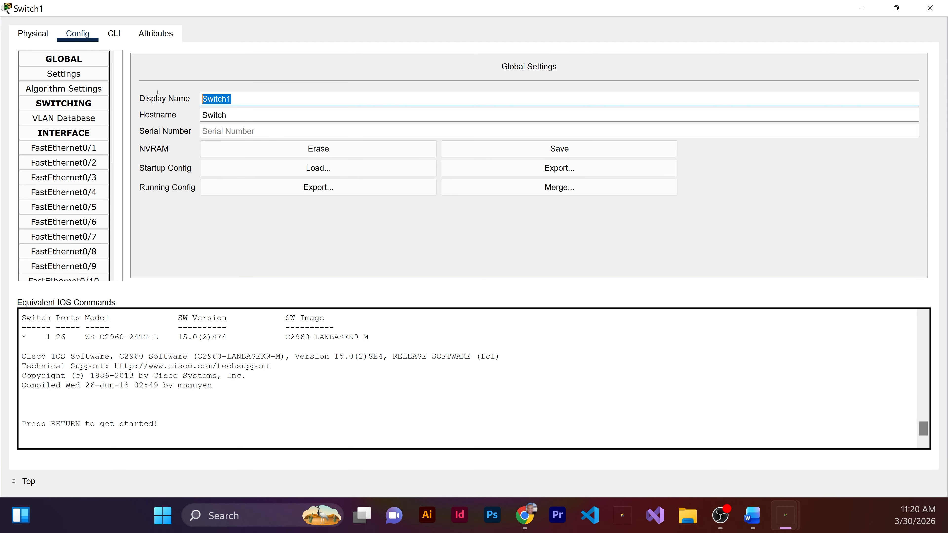
type("SW-DBN")
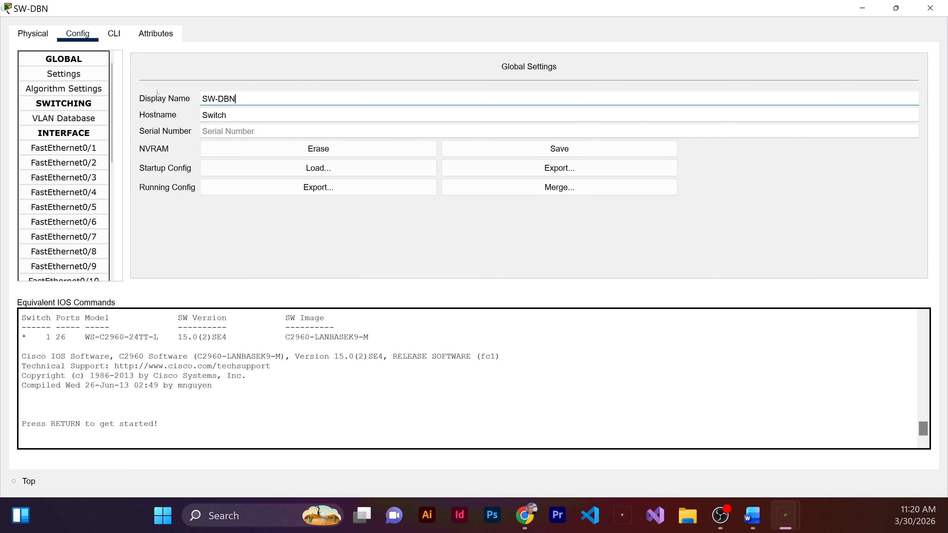
type("-01")
key("alt+F4")
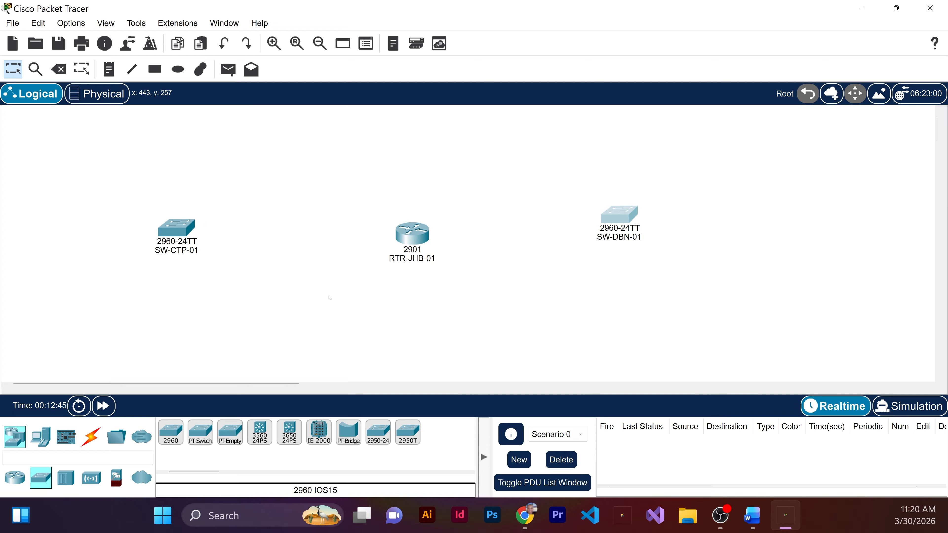
- Connect RTR-JHB-01's GigabitEthernet0/0 to SW-CTP-01's GigabitEthernet0/1 with a copper straight-through cable
left_click(96, 436)
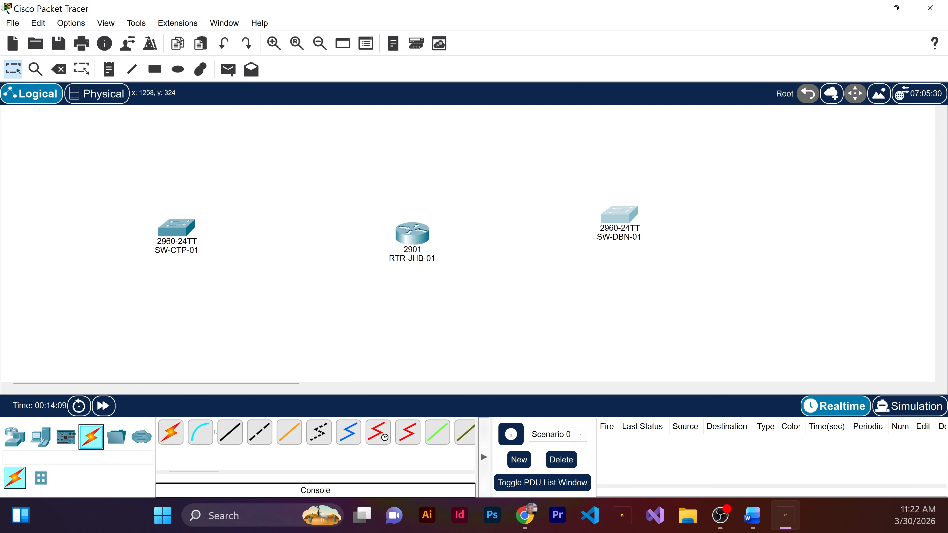
left_click(235, 433)
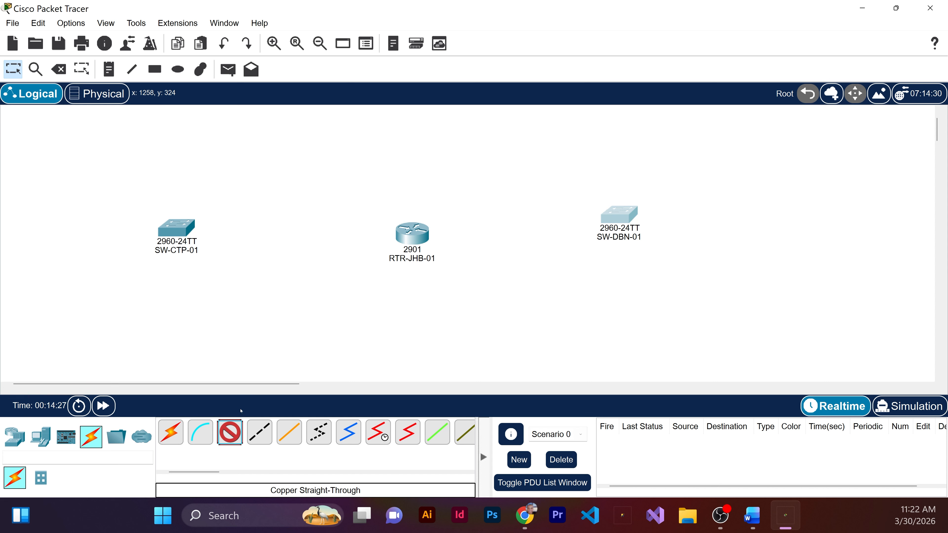
left_click(409, 238)
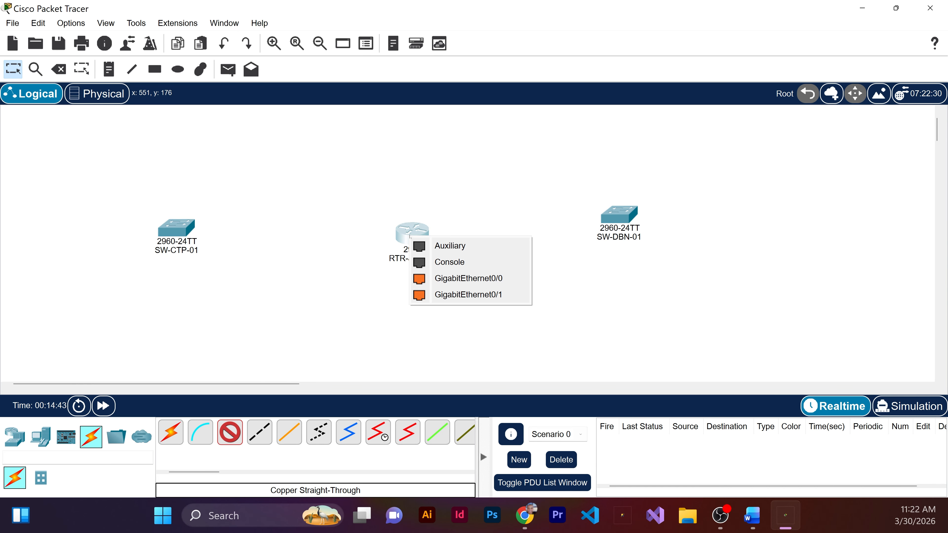
left_click(463, 278)
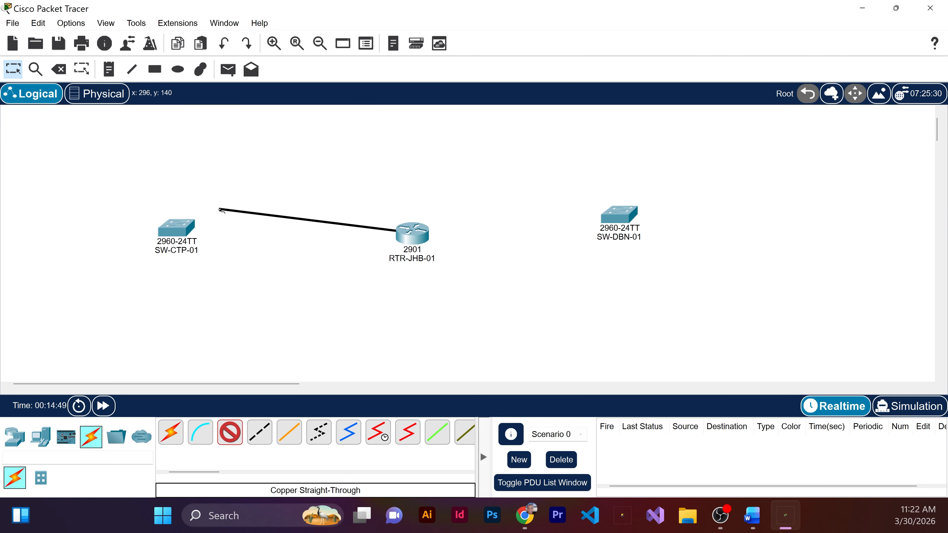
mouse_move(175, 234)
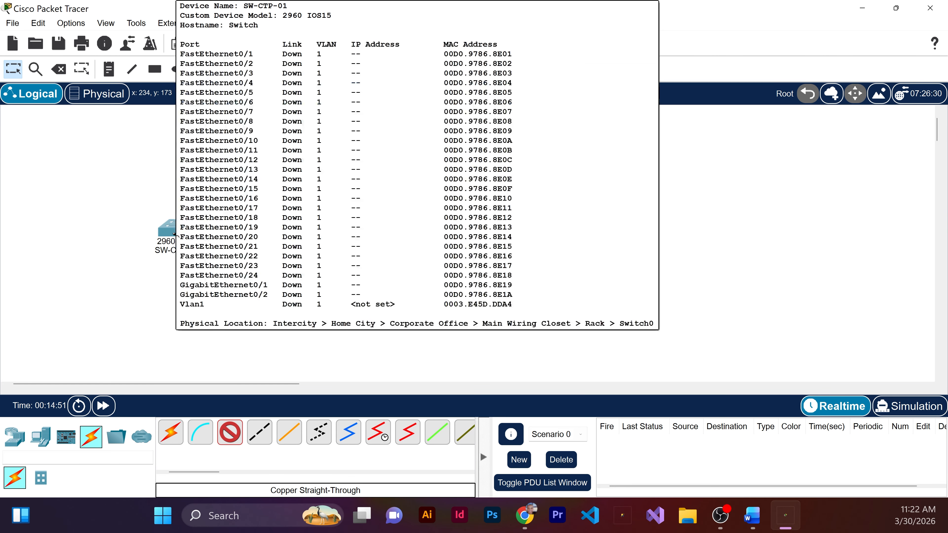
left_click(175, 234)
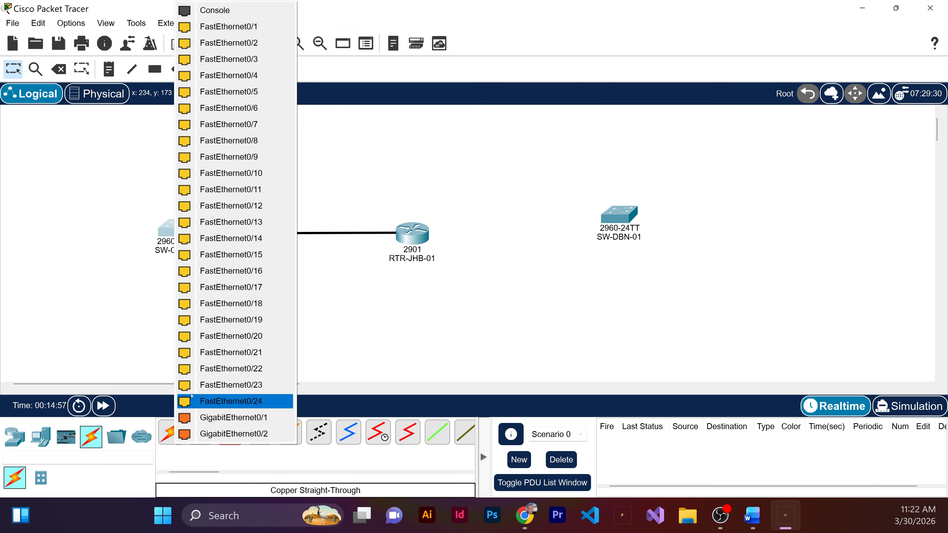
left_click(231, 417)
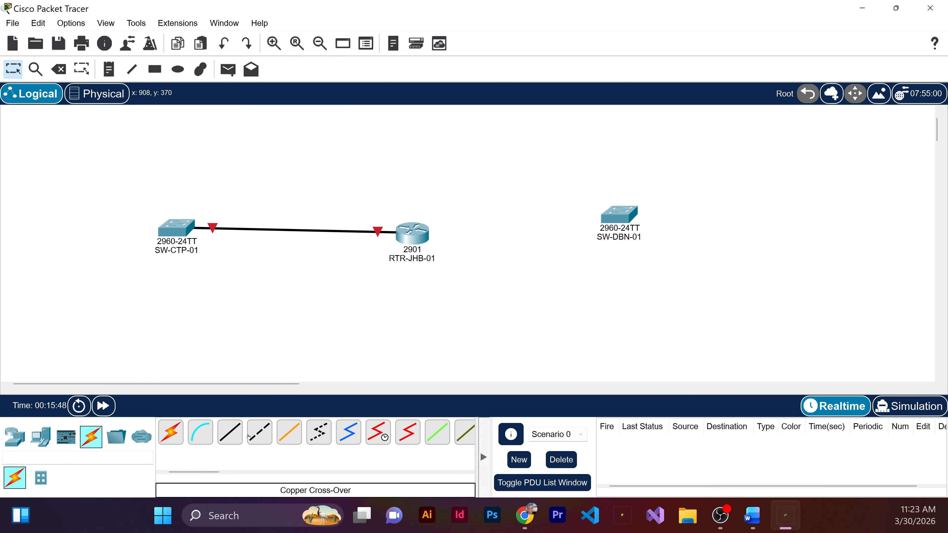
- Connect RTR-JHB-01's GigabitEthernet0/1 to SW-DBN-01's GigabitEthernet0/1 with a copper straight-through cable
left_click(221, 437)
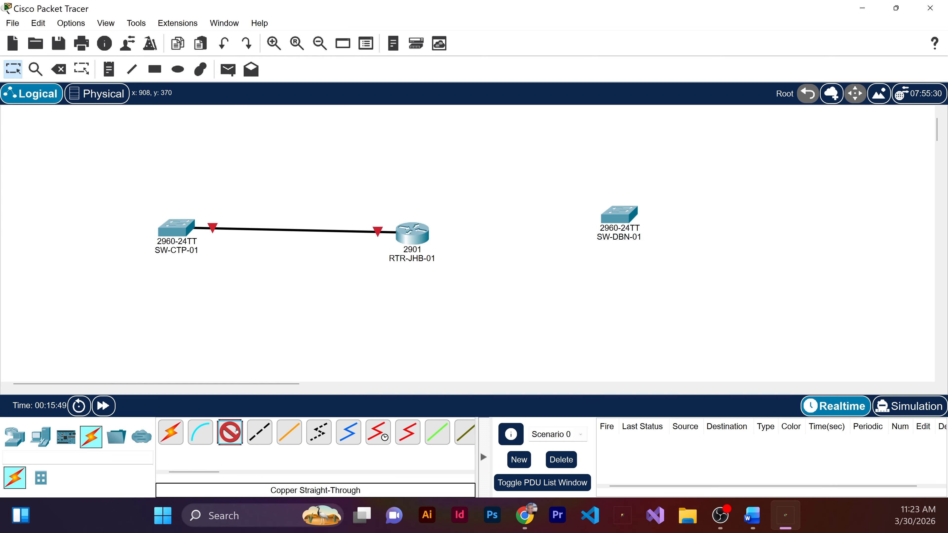
left_click(410, 240)
left_click(467, 284)
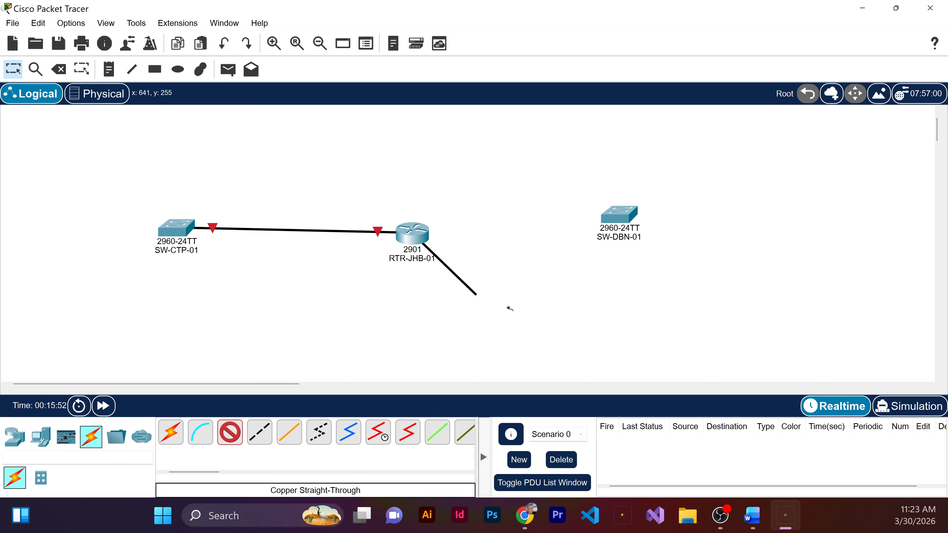
left_click(618, 218)
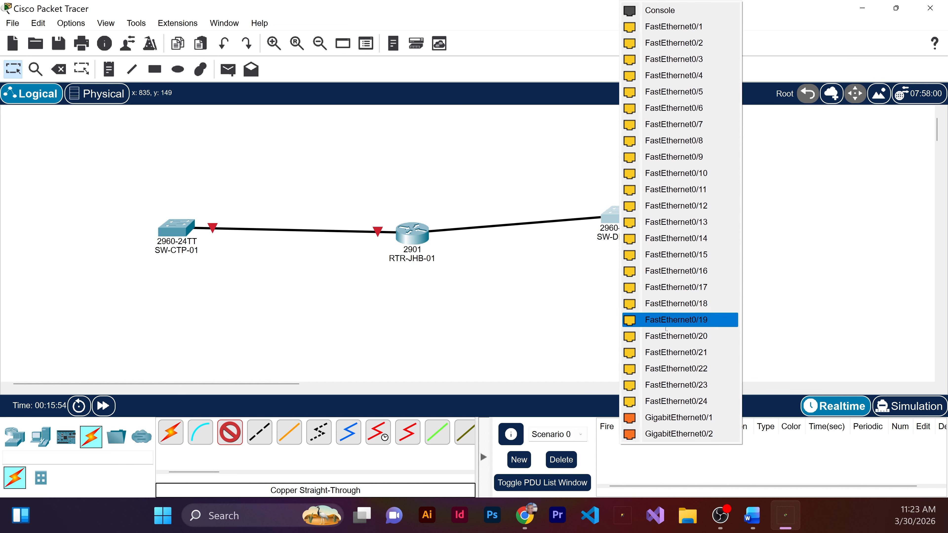
left_click(683, 420)
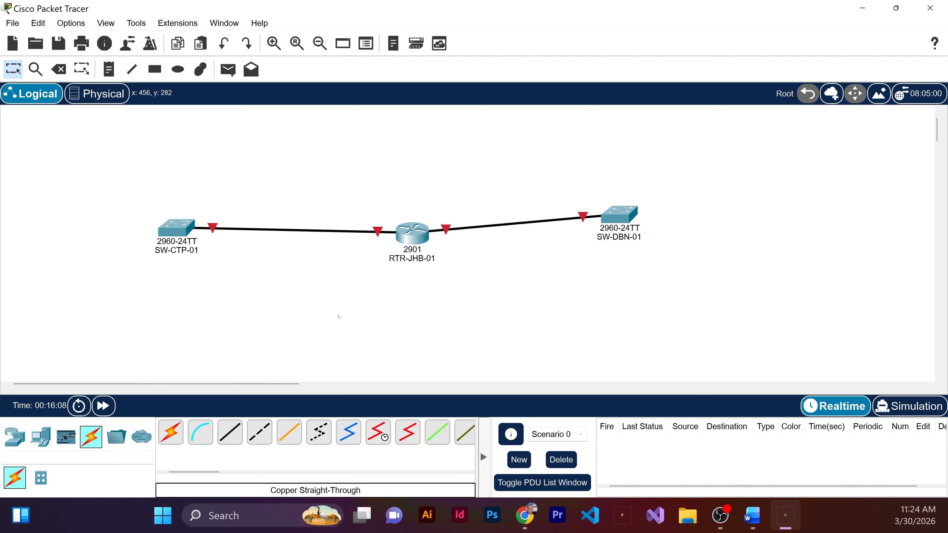
- Start saving the network file and create a folder named Packet-Tracer Lessons in Documents
key("ctrl+s")
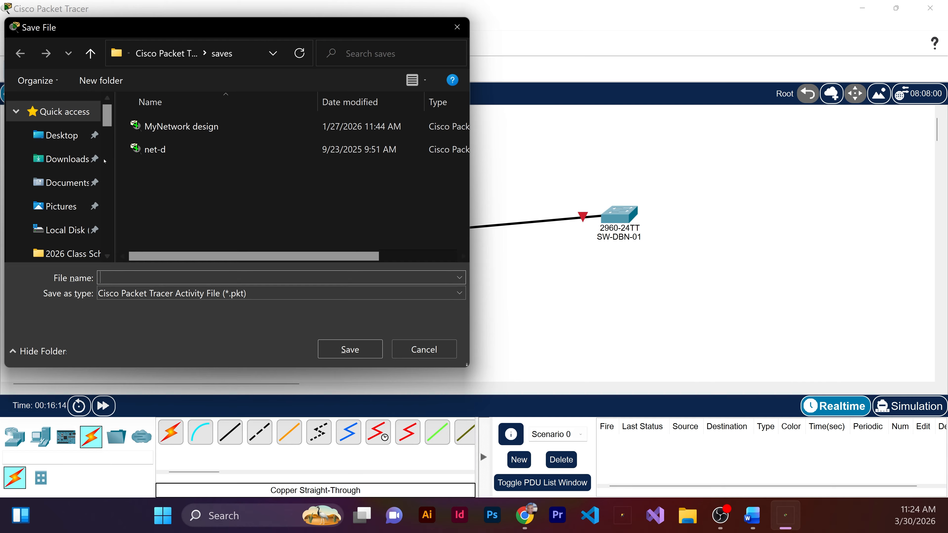
scroll(59, 202, "down", 1)
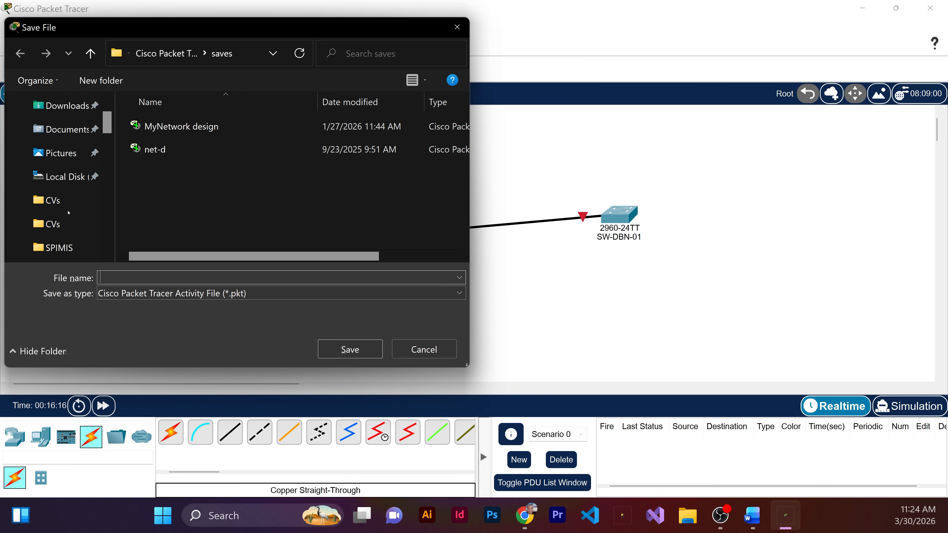
scroll(59, 202, "down", 3)
scroll(49, 202, "down", 3)
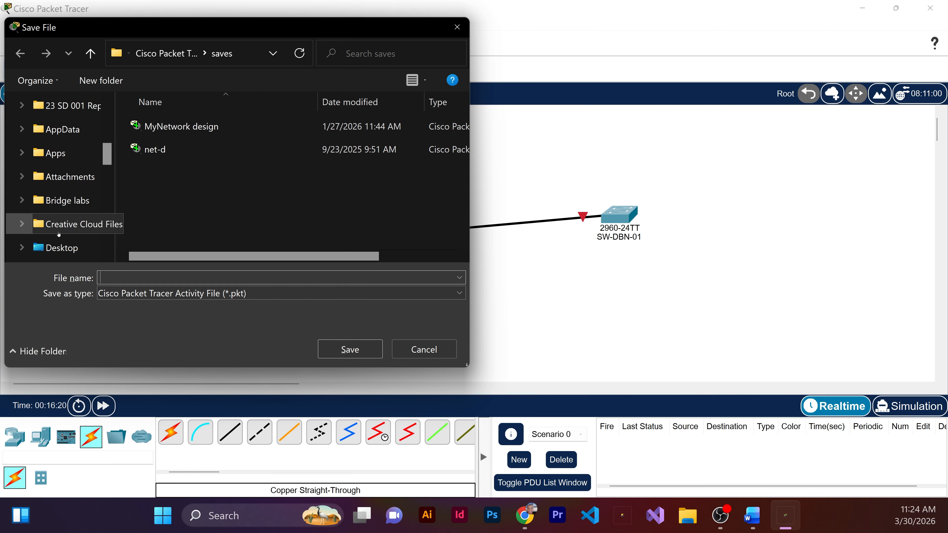
scroll(59, 205, "down", 1)
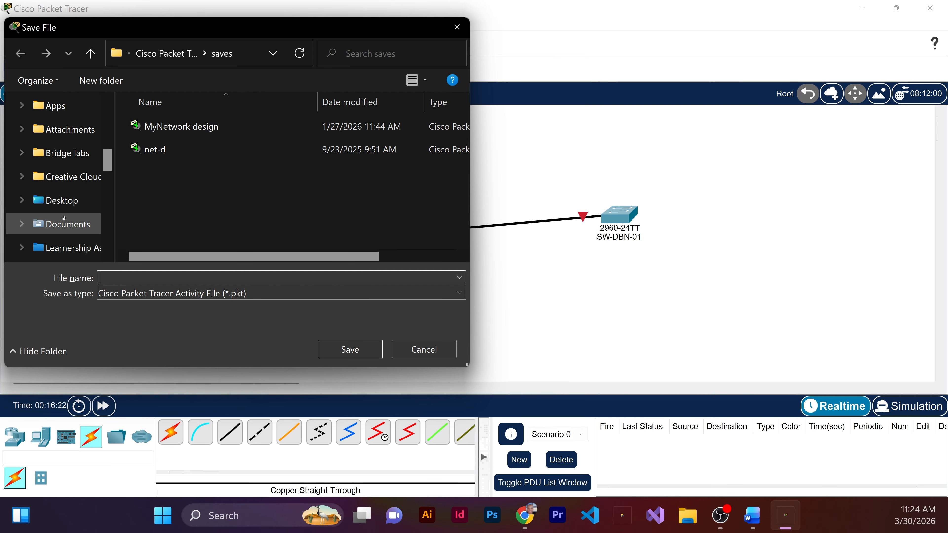
left_click(60, 224)
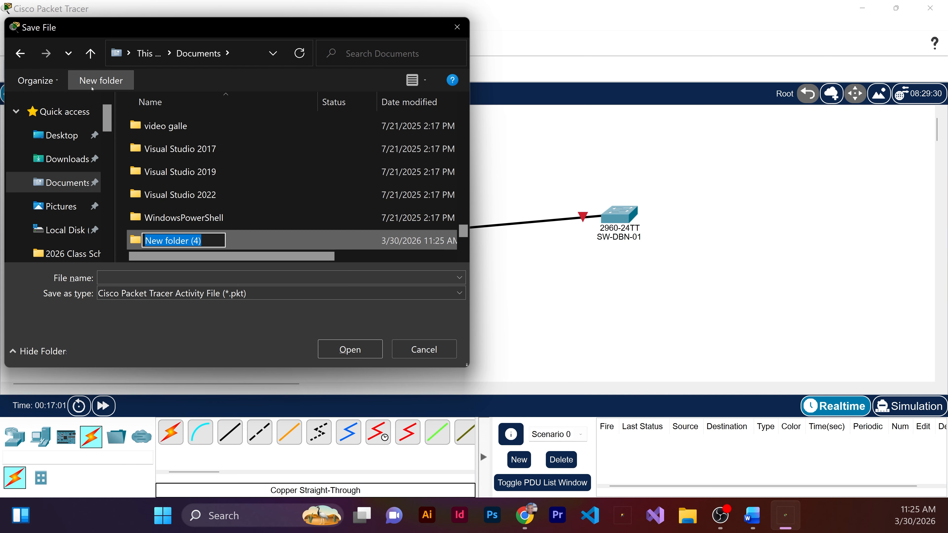
type("Pac")
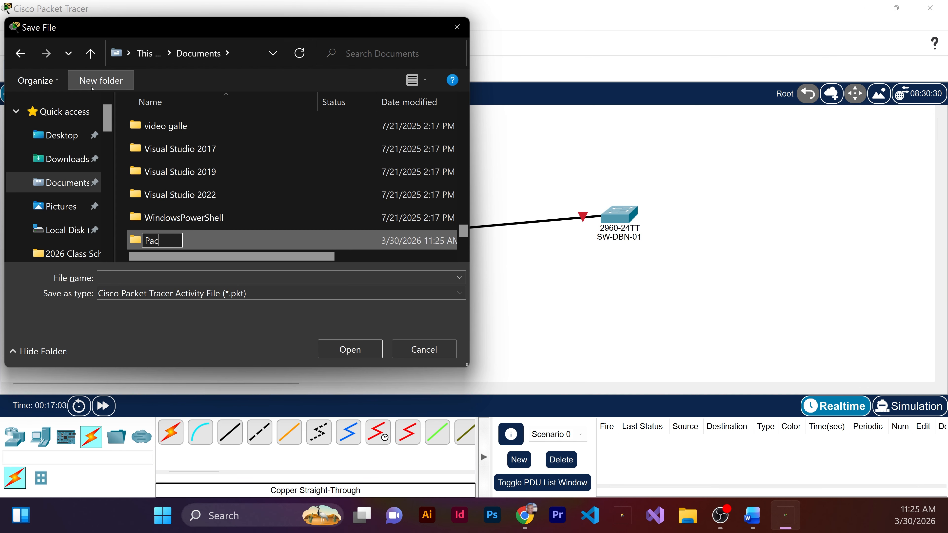
type("ket-Tra")
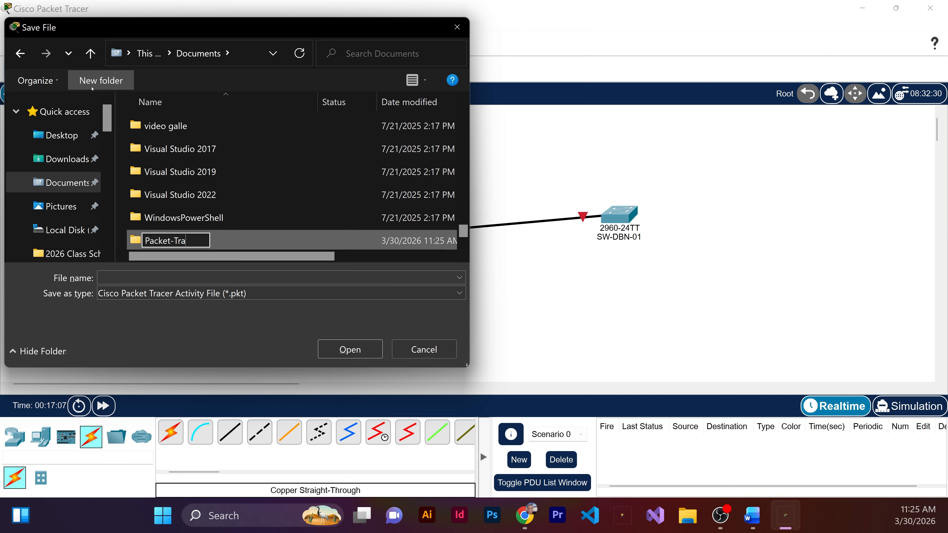
type("cer Lessons")
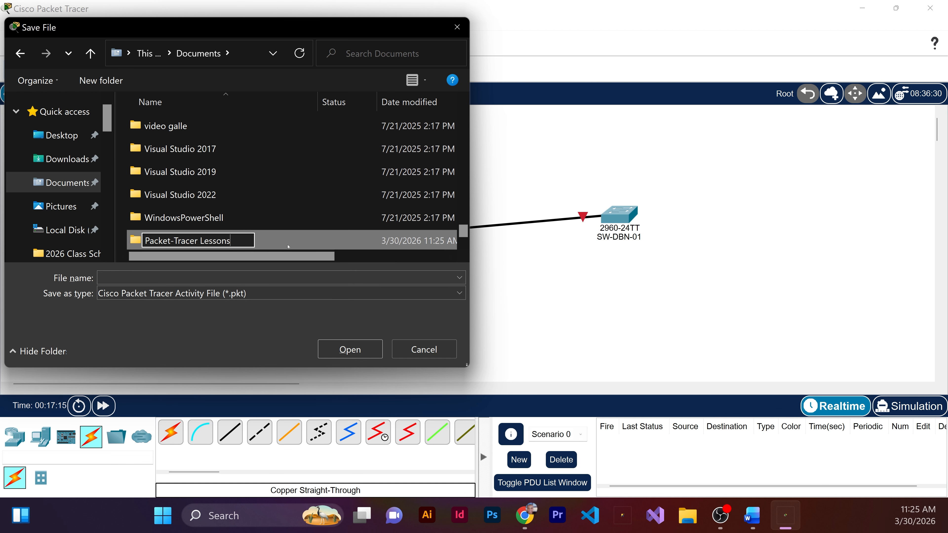
key("Return")
- Open the Packet-Tracer Lessons folder and save the network there as Elpda-Solutions-EP01
key("Return")
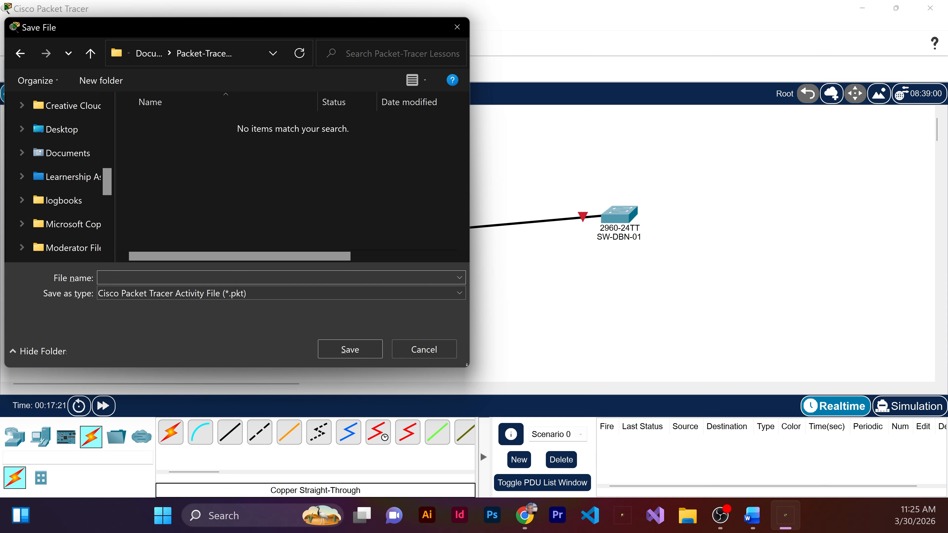
type("Elpda-Solutions-EP01")
left_click(348, 350)
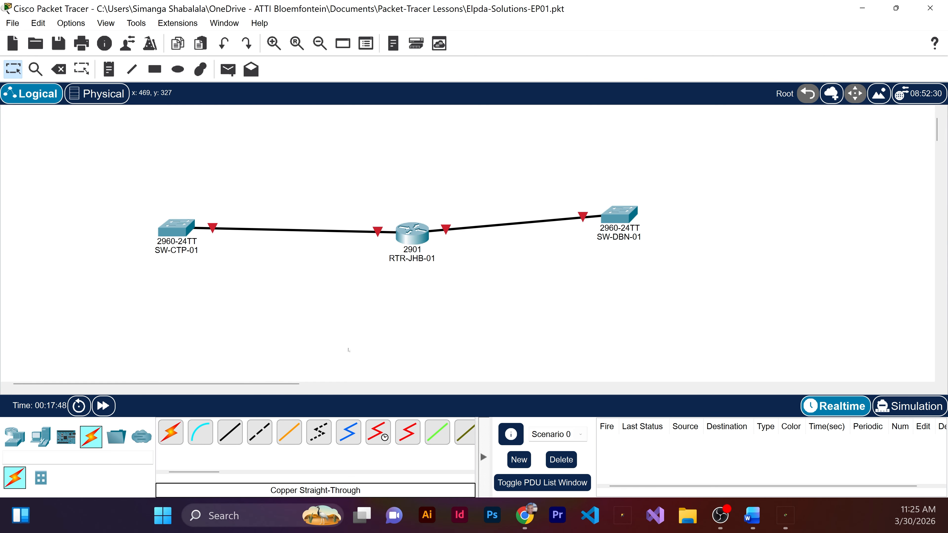